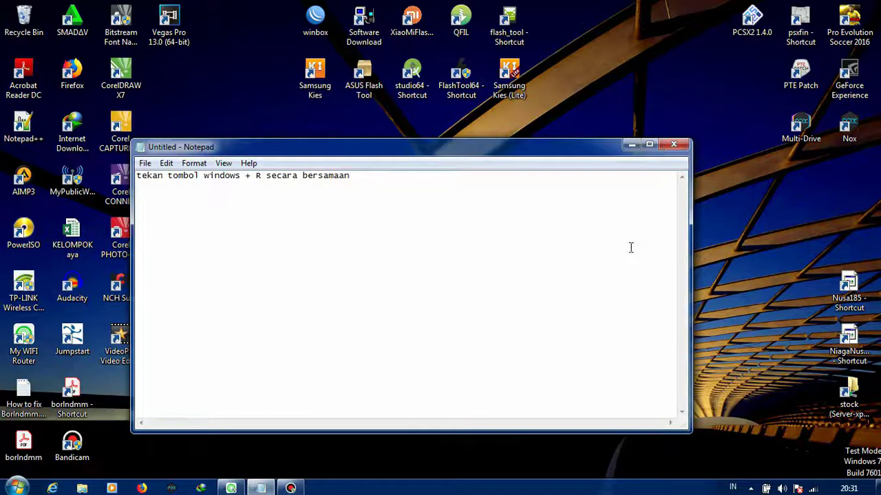
Step: Hide the Notepad note and replace the old %temp% entry in Run with 'temp'
{"action": "left_click", "coordinate": [632, 145]}
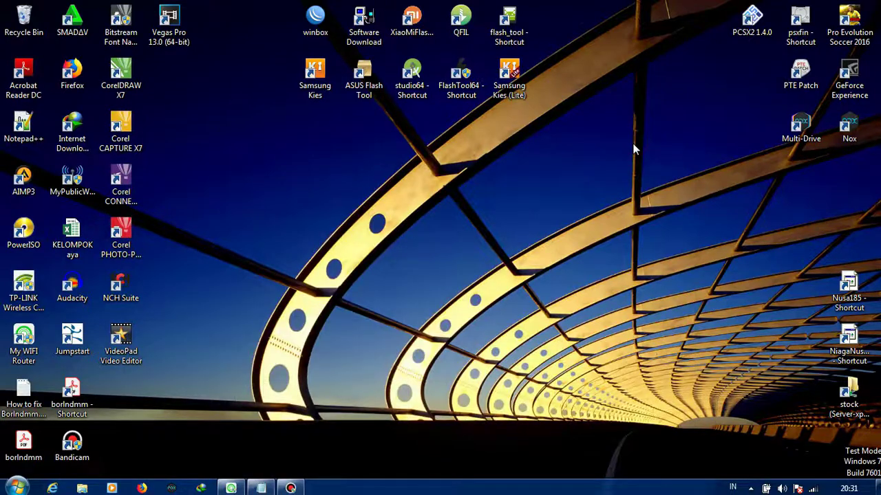
{"action": "key", "text": "super+r"}
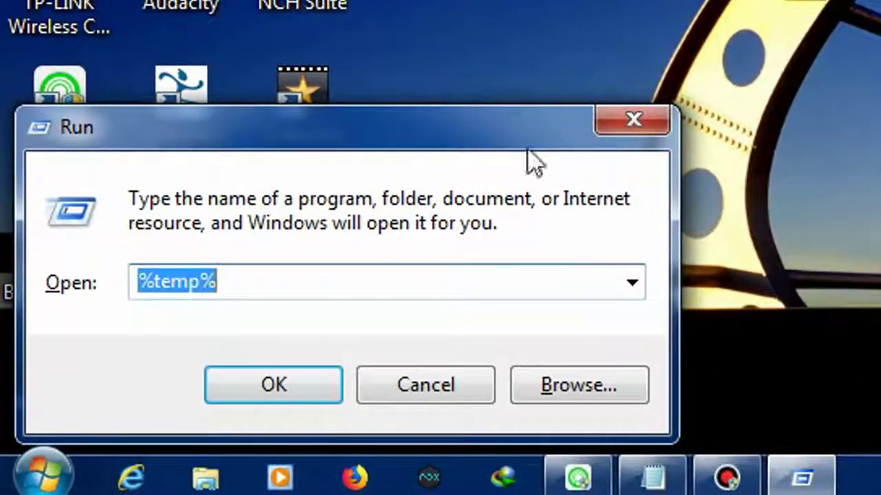
{"action": "left_click", "coordinate": [305, 280]}
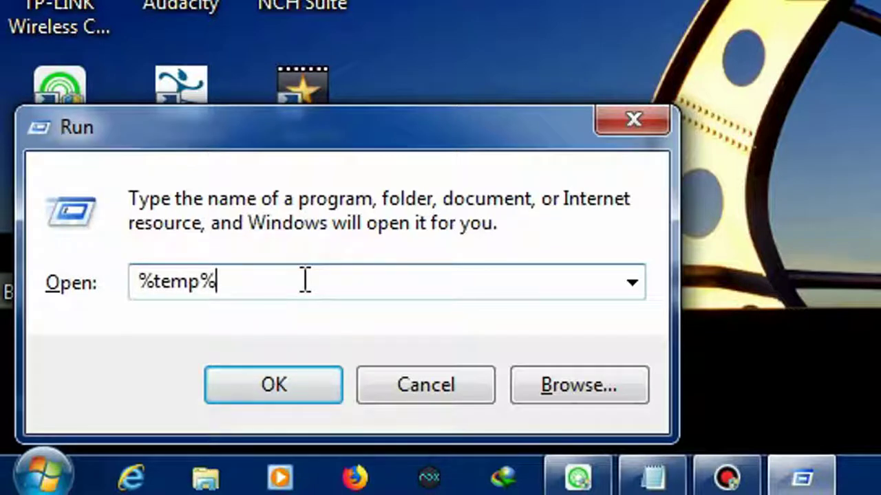
{"action": "key", "text": "BackSpace"}
{"action": "key", "text": "BackSpace"}
{"action": "key", "text": "BackSpace"}
{"action": "key", "text": "BackSpace"}
{"action": "key", "text": "BackSpace"}
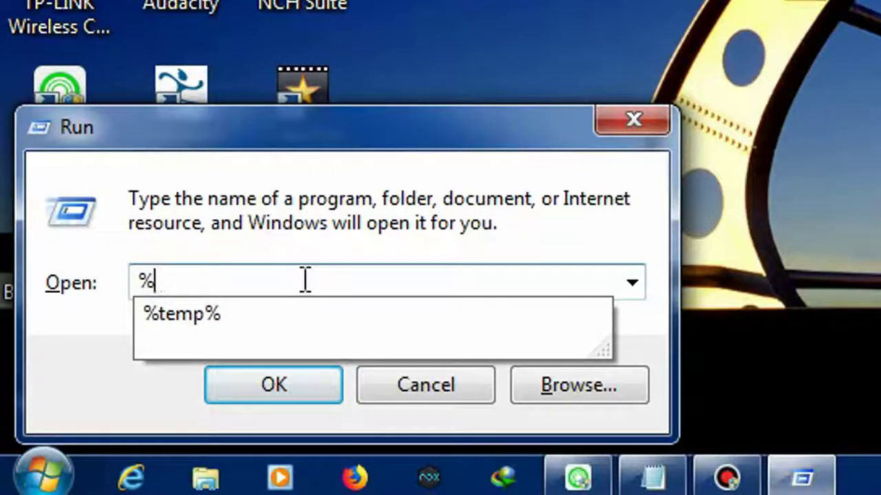
{"action": "key", "text": "BackSpace"}
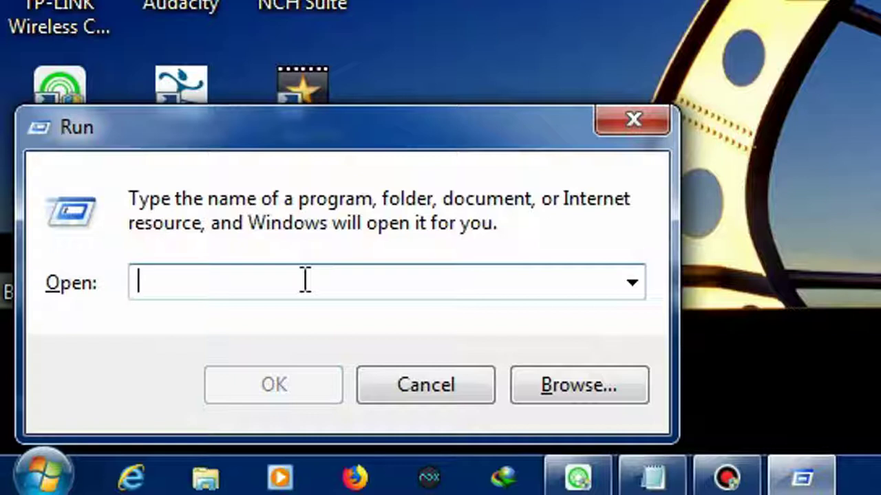
{"action": "type", "text": "te"}
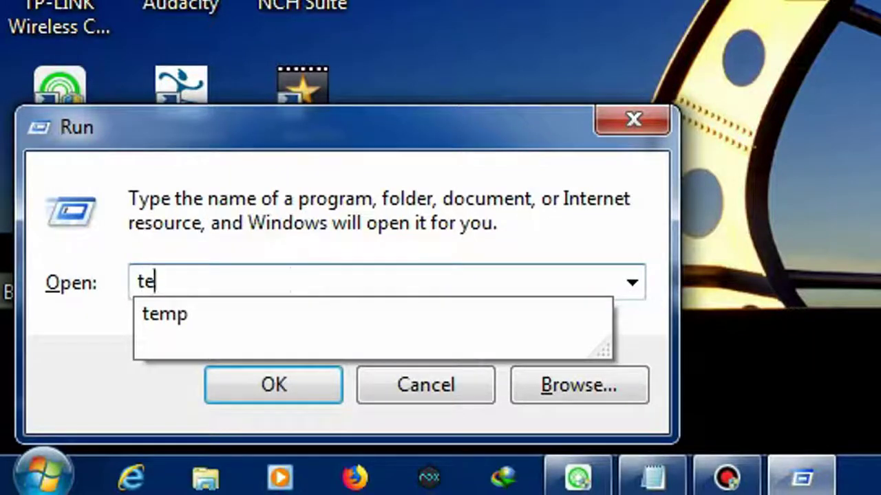
{"action": "type", "text": "mp"}
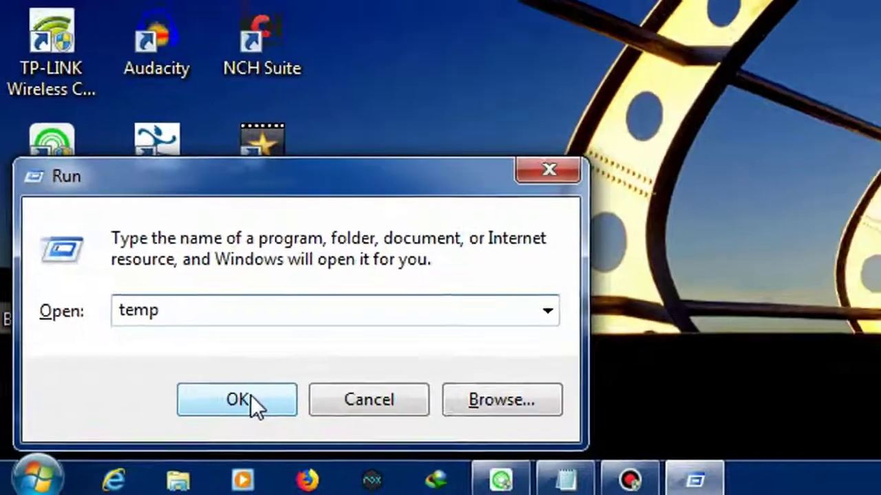
Step: Open C:\Windows\Temp, center its window, and browse the file list
{"action": "left_click", "coordinate": [122, 447]}
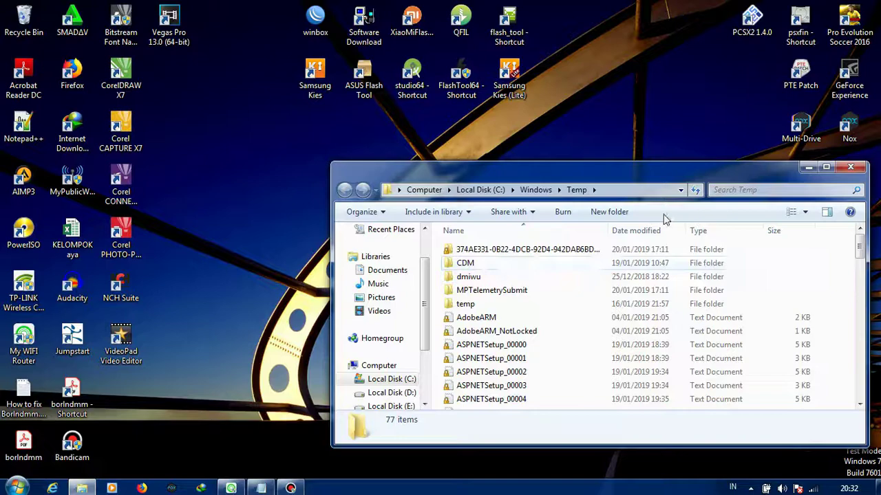
{"action": "left_click_drag", "start_coordinate": [666, 183], "coordinate": [500, 134]}
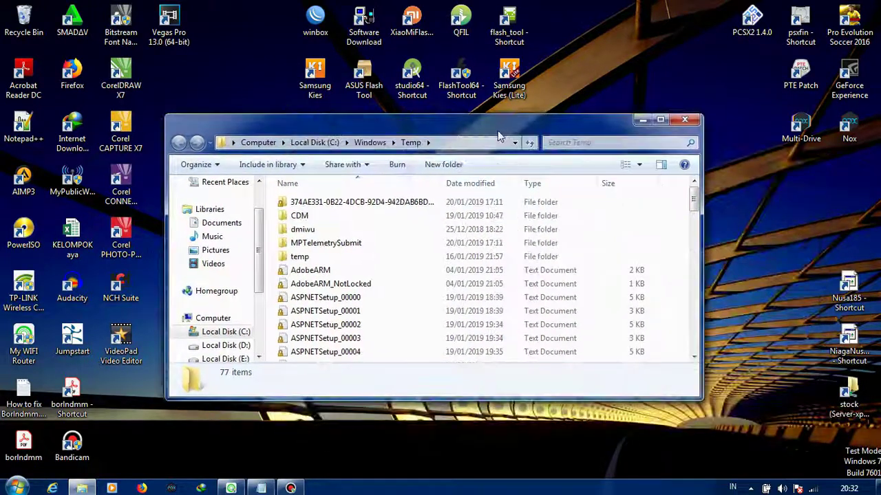
{"action": "left_click", "coordinate": [377, 203]}
{"action": "key", "text": "Down"}
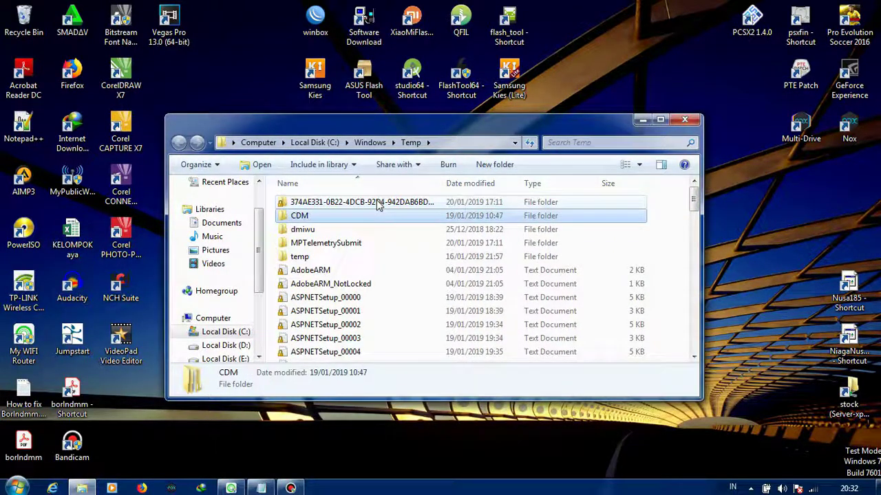
{"action": "key", "text": "Down"}
{"action": "key", "text": "Down"}
{"action": "key", "text": "Down"}
{"action": "key", "text": "Down"}
{"action": "key", "text": "Down"}
{"action": "key", "text": "Down"}
{"action": "key", "text": "Down"}
{"action": "key", "text": "Down"}
{"action": "key", "text": "Down"}
{"action": "key", "text": "Down"}
{"action": "key", "text": "Down"}
{"action": "key", "text": "Down"}
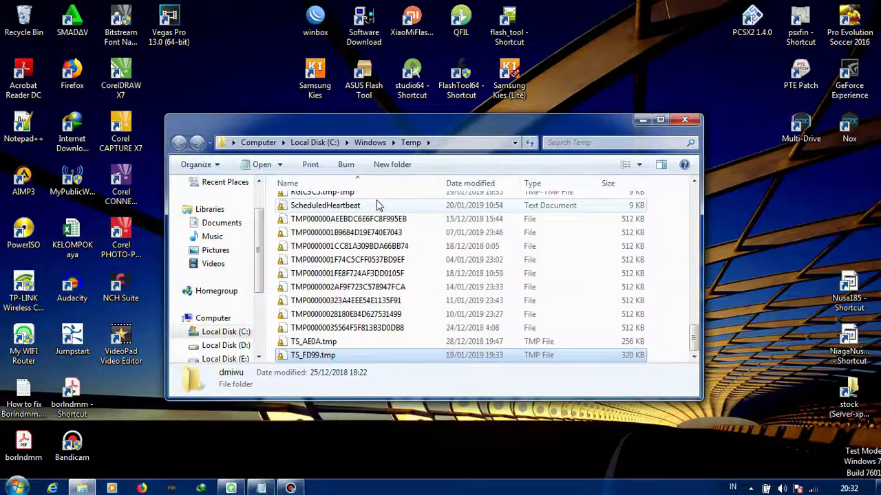
Step: Select all 77 items in Windows Temp and permanently delete them
{"action": "key", "text": "Down"}
{"action": "key", "text": "Down"}
{"action": "scroll", "coordinate": [377, 204], "scroll_direction": "up", "scroll_amount": 5}
{"action": "scroll", "coordinate": [377, 203], "scroll_direction": "up", "scroll_amount": 10}
{"action": "scroll", "coordinate": [377, 204], "scroll_direction": "up", "scroll_amount": 10}
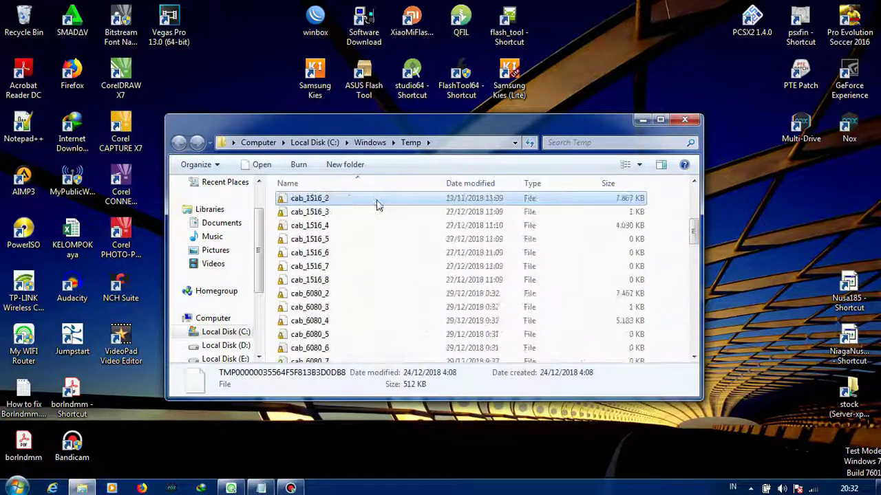
{"action": "scroll", "coordinate": [377, 204], "scroll_direction": "up", "scroll_amount": 5}
{"action": "left_click", "coordinate": [377, 203]}
{"action": "key", "text": "Down"}
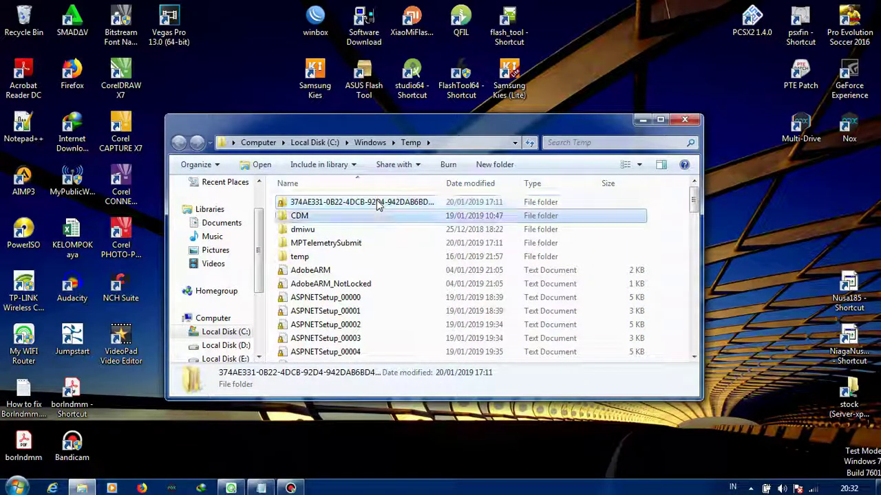
{"action": "key", "text": "Up"}
{"action": "key", "text": "Down"}
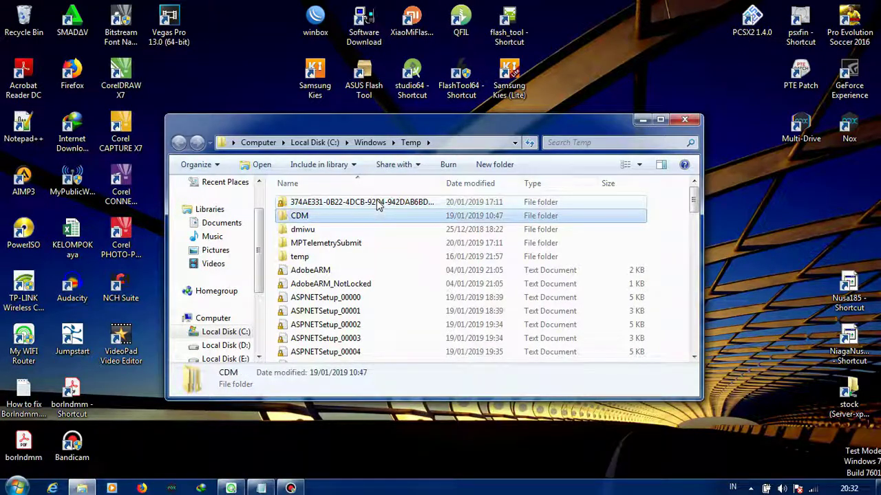
{"action": "key", "text": "Down"}
{"action": "key", "text": "Down"}
{"action": "key", "text": "Down"}
{"action": "key", "text": "Down"}
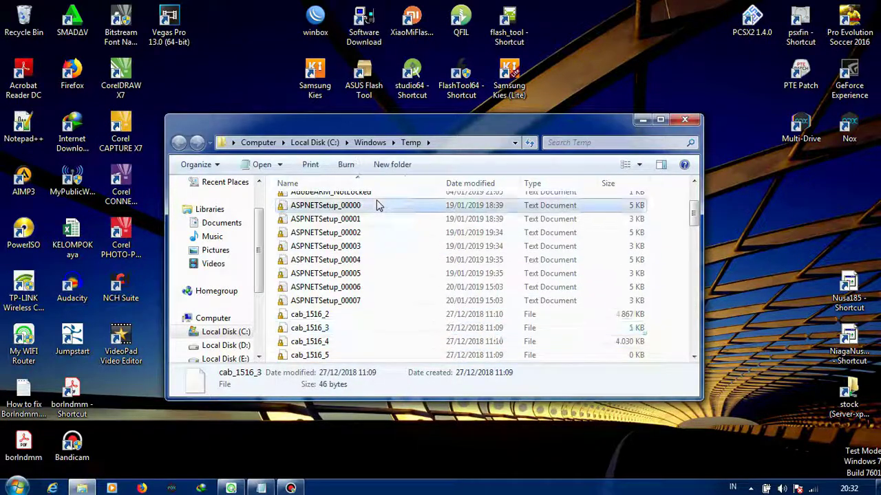
{"action": "key", "text": "Home"}
{"action": "key", "text": "ctrl+a"}
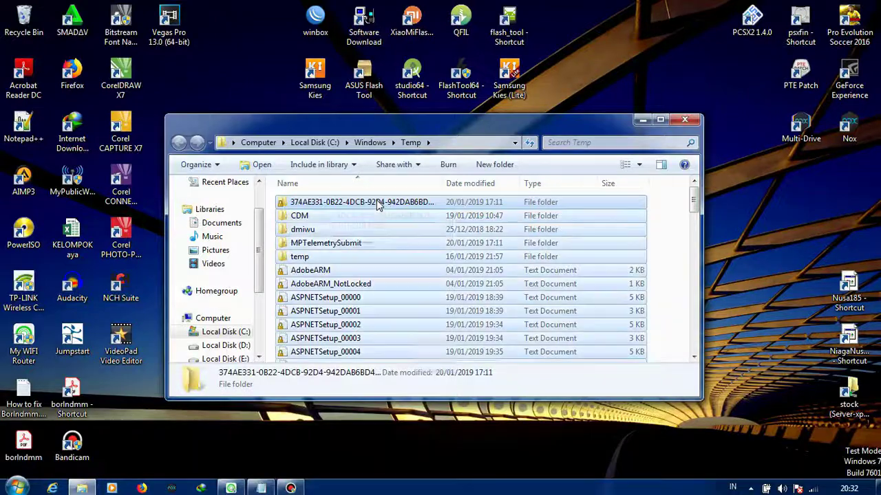
{"action": "key", "text": "shift+Delete"}
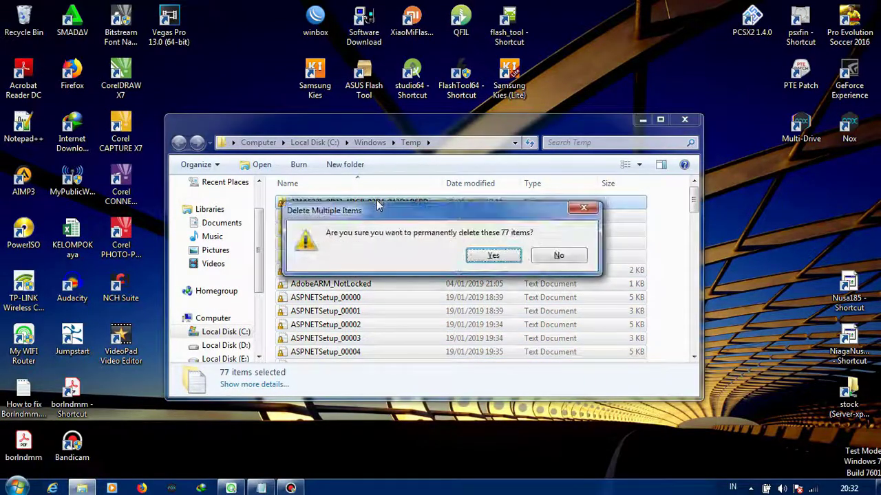
{"action": "key", "text": "Return"}
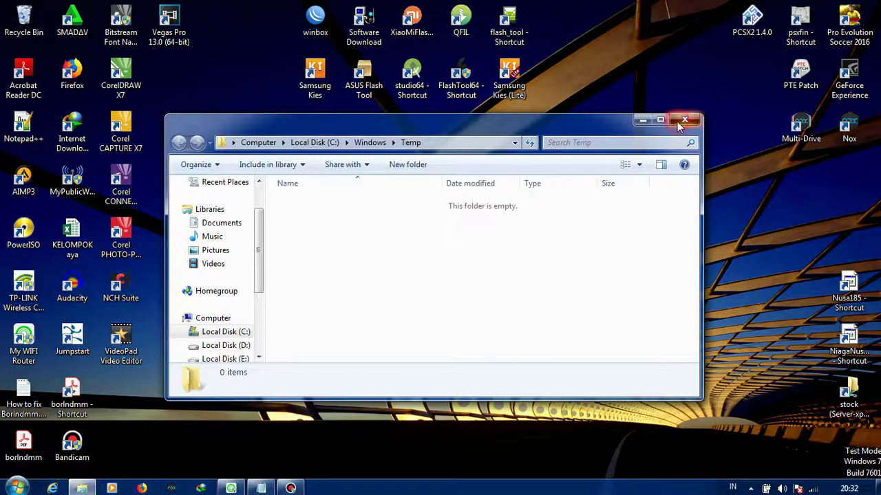
Step: Close the emptied Windows Temp window and review the next instruction in the Notepad note
{"action": "left_click", "coordinate": [684, 121]}
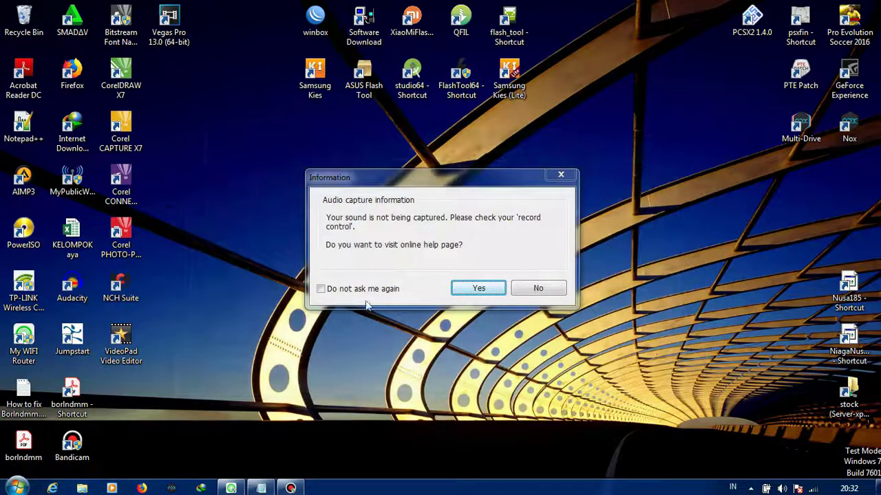
{"action": "left_click", "coordinate": [540, 289]}
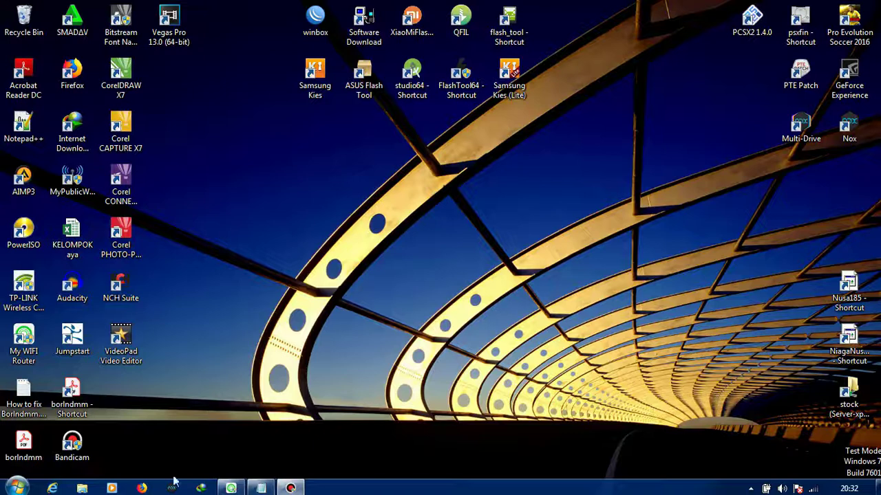
{"action": "mouse_move", "coordinate": [260, 488]}
{"action": "left_click", "coordinate": [273, 430]}
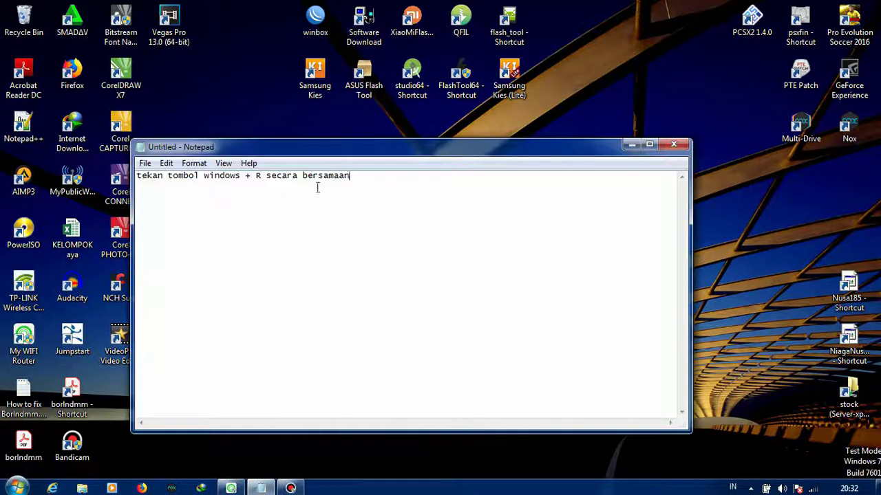
{"action": "left_click_drag", "start_coordinate": [141, 180], "coordinate": [378, 181]}
{"action": "left_click", "coordinate": [475, 176]}
{"action": "left_click", "coordinate": [629, 146]}
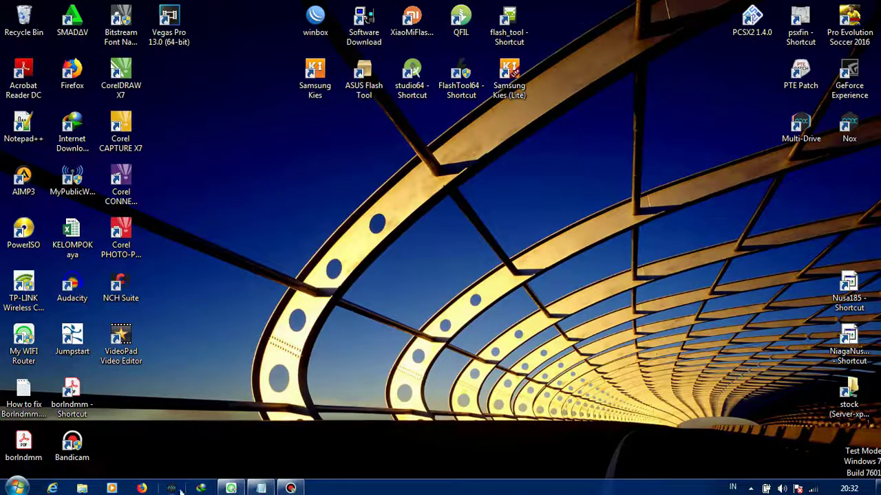
Step: Change the Run entry to %temp% and open the user's Temp folder
{"action": "key", "text": "super+r"}
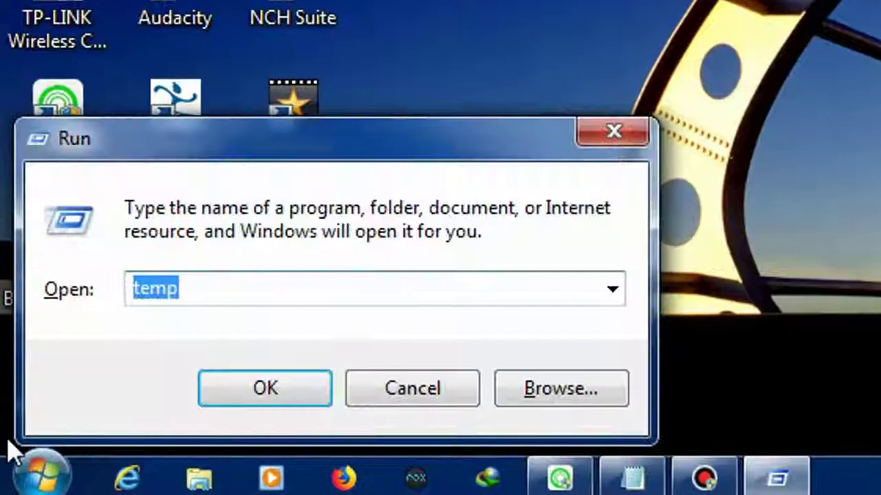
{"action": "left_click", "coordinate": [210, 296]}
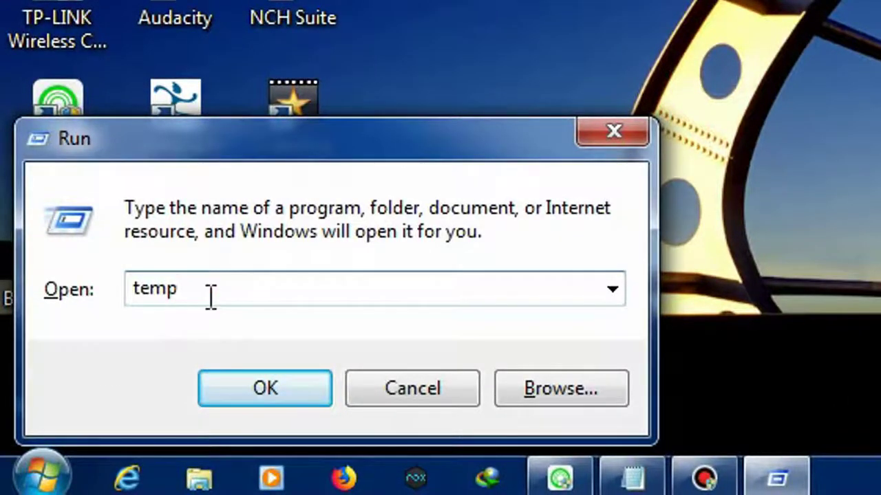
{"action": "type", "text": "%"}
{"action": "key", "text": "Home"}
{"action": "type", "text": "%"}
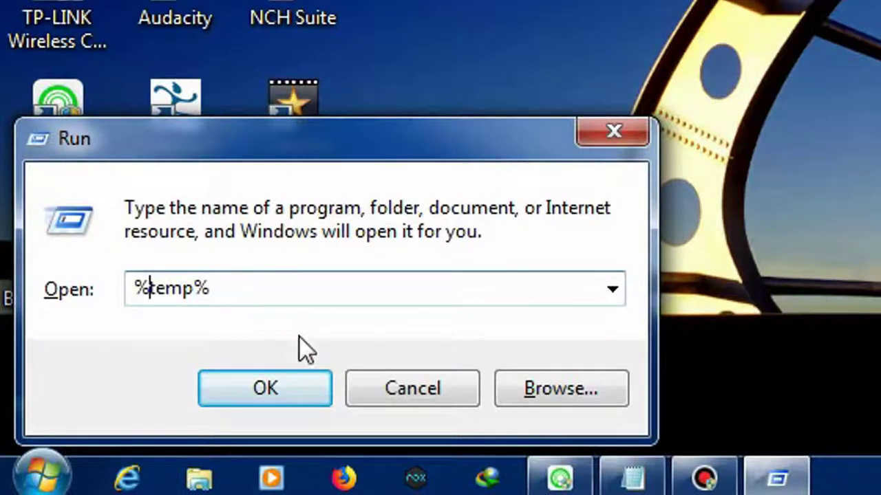
{"action": "left_click", "coordinate": [296, 388]}
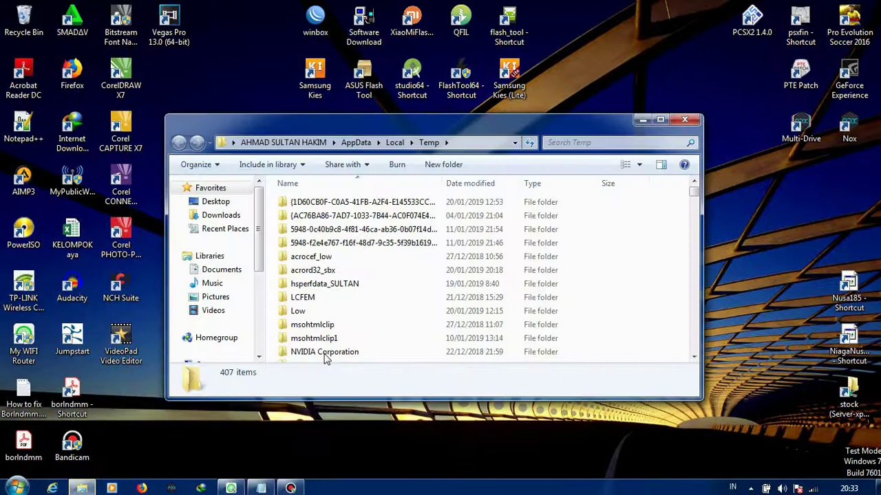
Step: Select all 407 items in AppData\Local\Temp and permanently delete them
{"action": "left_click", "coordinate": [390, 202]}
{"action": "left_click", "coordinate": [399, 244]}
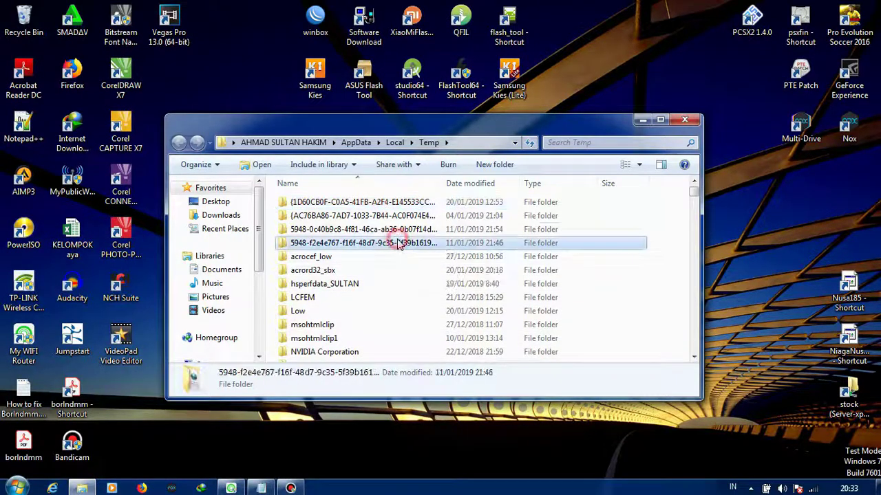
{"action": "key", "text": "ctrl+a"}
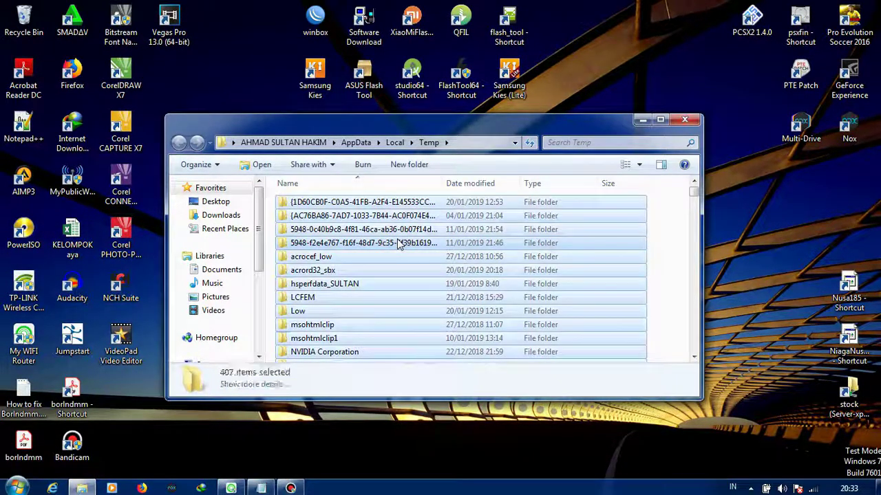
{"action": "key", "text": "shift+Delete"}
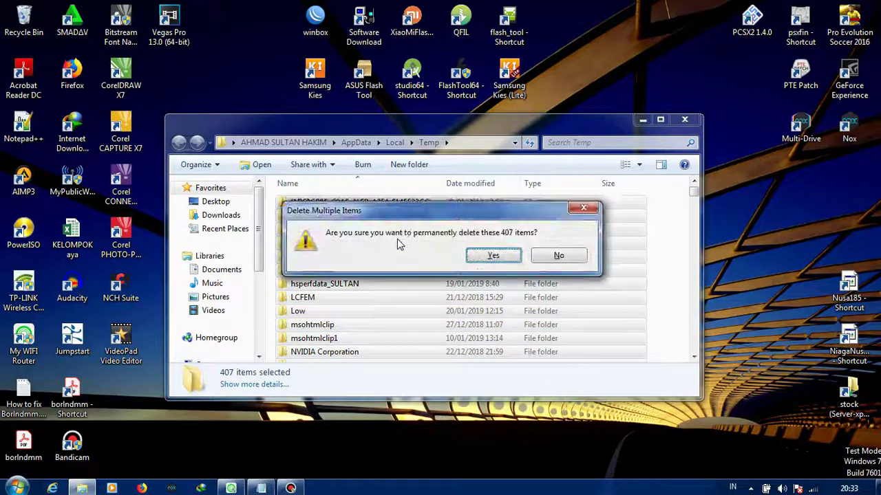
{"action": "key", "text": "Return"}
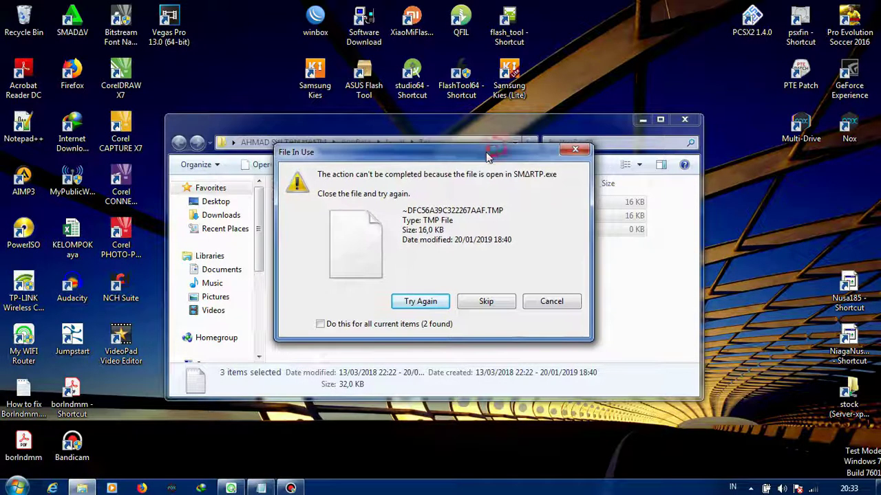
Step: Skip the three files still in use, including one held by Internet Download Manager
{"action": "left_click_drag", "start_coordinate": [500, 152], "coordinate": [490, 157]}
{"action": "left_click", "coordinate": [498, 311]}
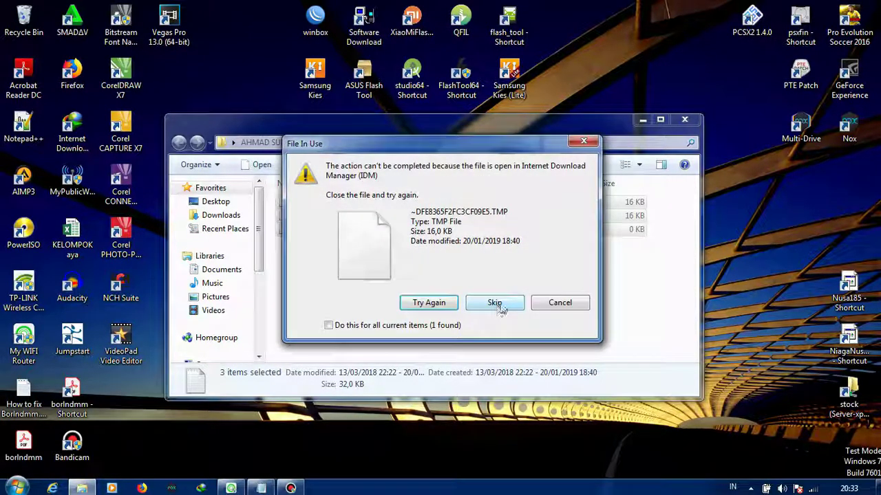
{"action": "left_click", "coordinate": [500, 305]}
{"action": "left_click", "coordinate": [495, 300]}
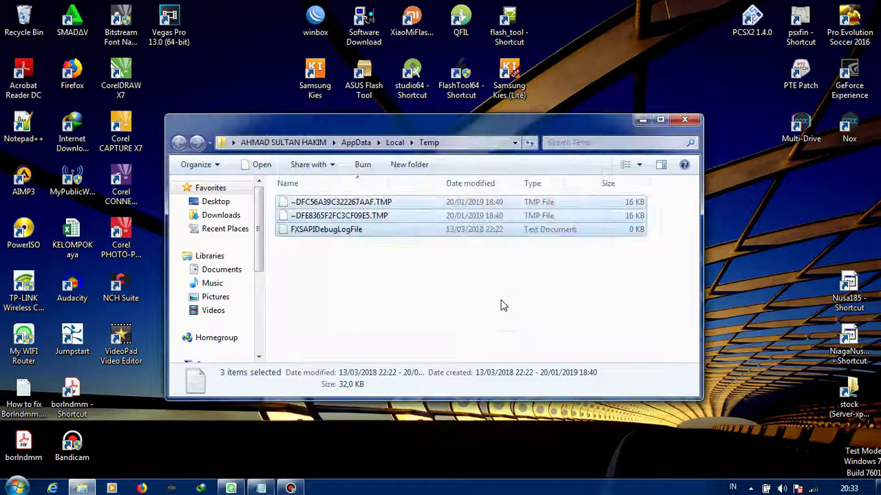
Step: Close Explorer, start Firefox, check the Notepad notes, and show the Ctrl+H History sidebar
{"action": "left_click", "coordinate": [683, 122]}
{"action": "left_click", "coordinate": [141, 489]}
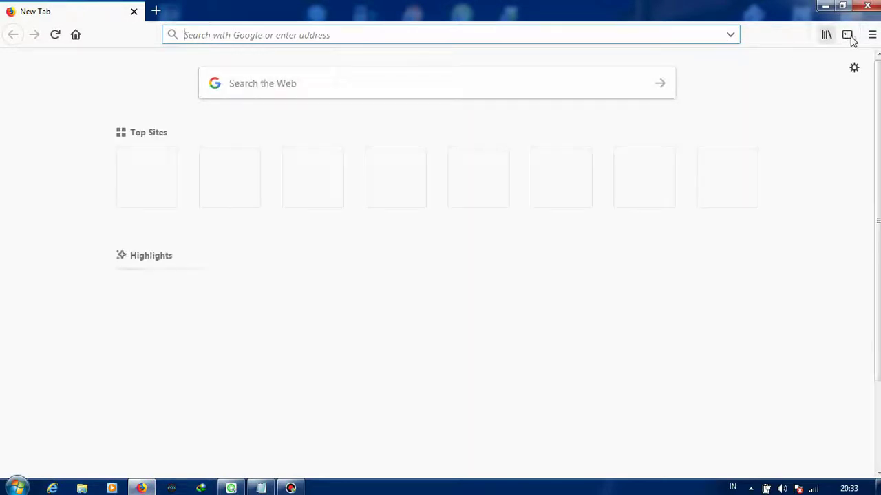
{"action": "left_click", "coordinate": [871, 35]}
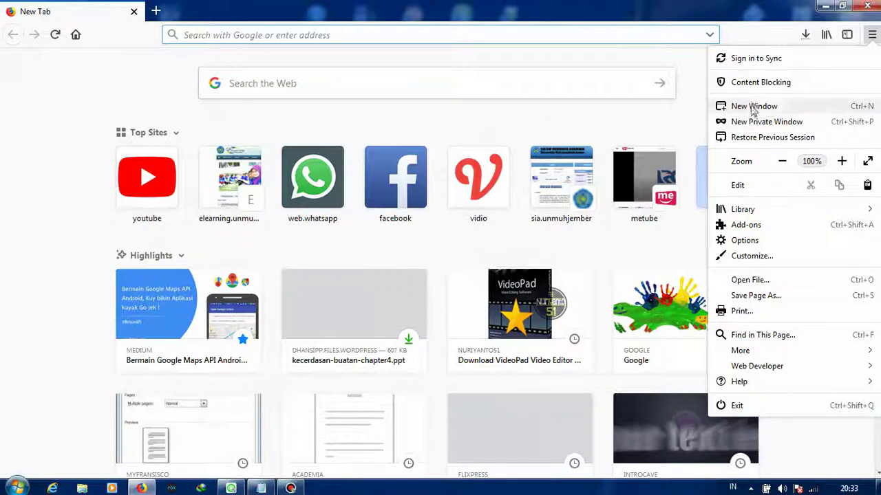
{"action": "key", "text": "alt+Tab"}
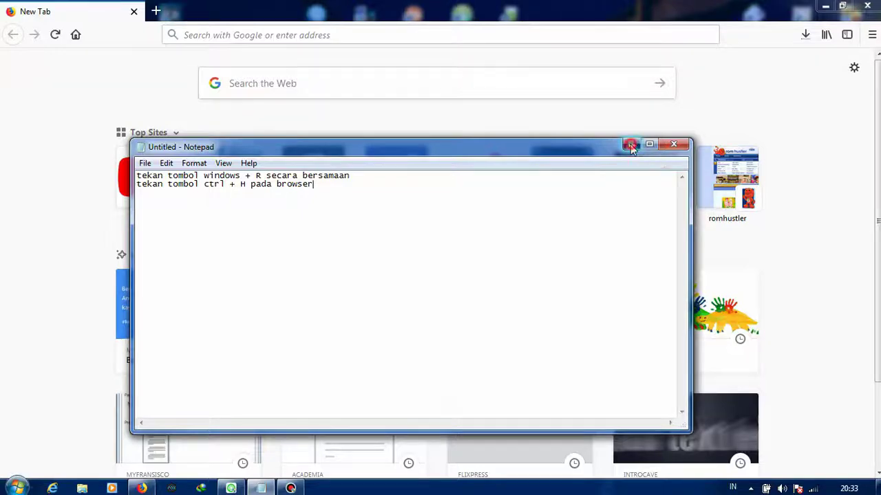
{"action": "left_click", "coordinate": [630, 146]}
{"action": "key", "text": "ctrl+h"}
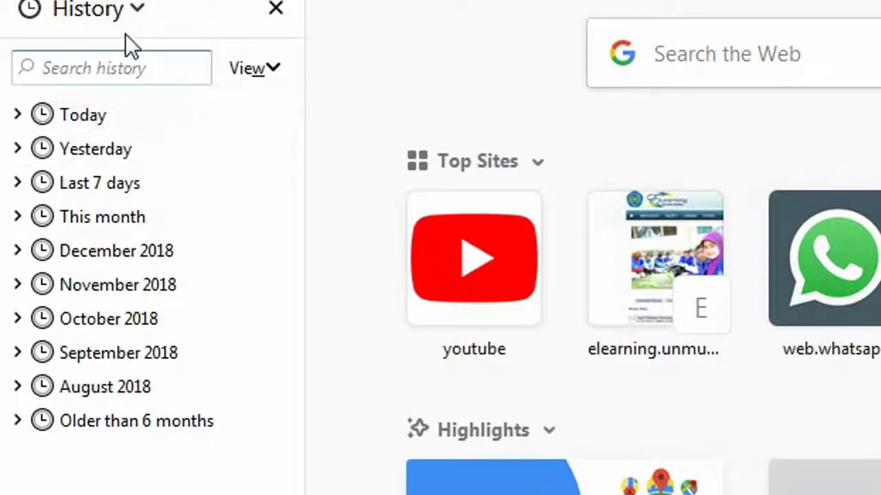
Step: Delete the Today group from Firefox's browsing history
{"action": "left_click", "coordinate": [130, 20]}
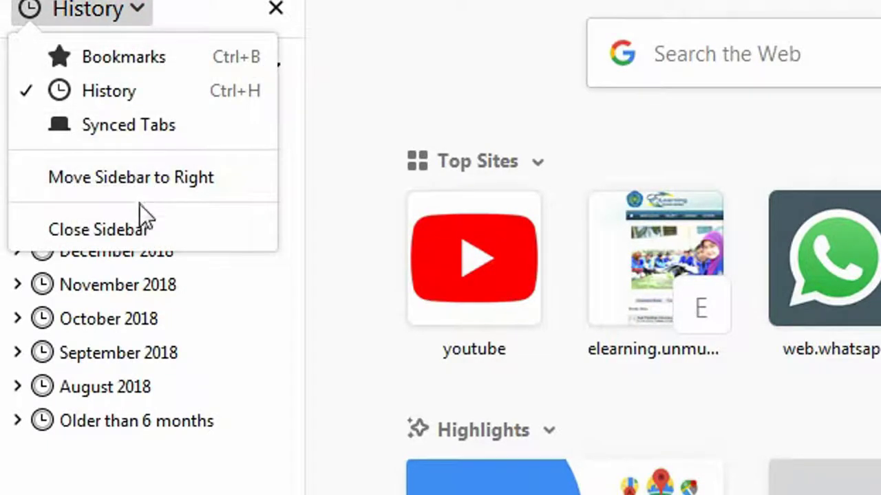
{"action": "left_click", "coordinate": [261, 322]}
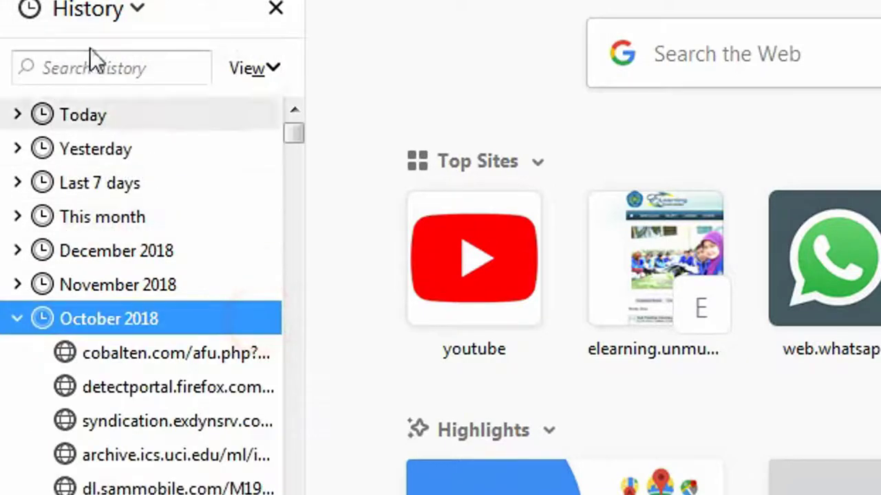
{"action": "left_click", "coordinate": [77, 20]}
{"action": "left_click", "coordinate": [191, 317]}
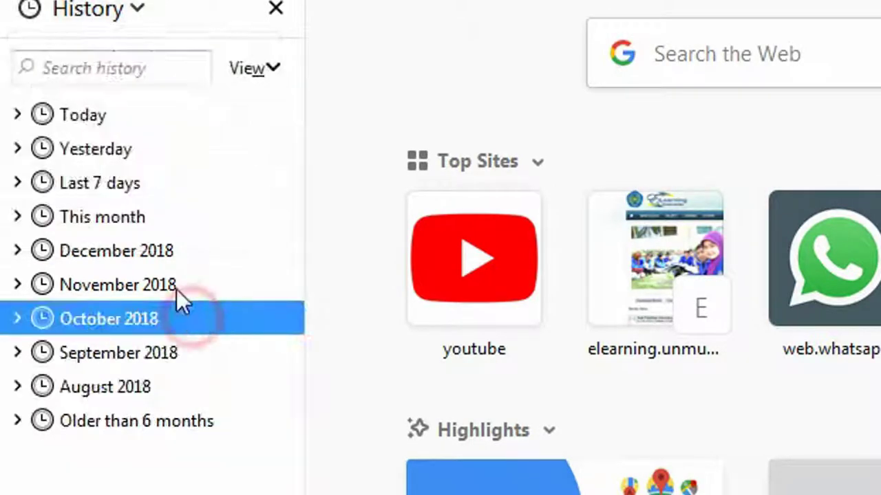
{"action": "left_click", "coordinate": [78, 121]}
{"action": "right_click", "coordinate": [79, 122]}
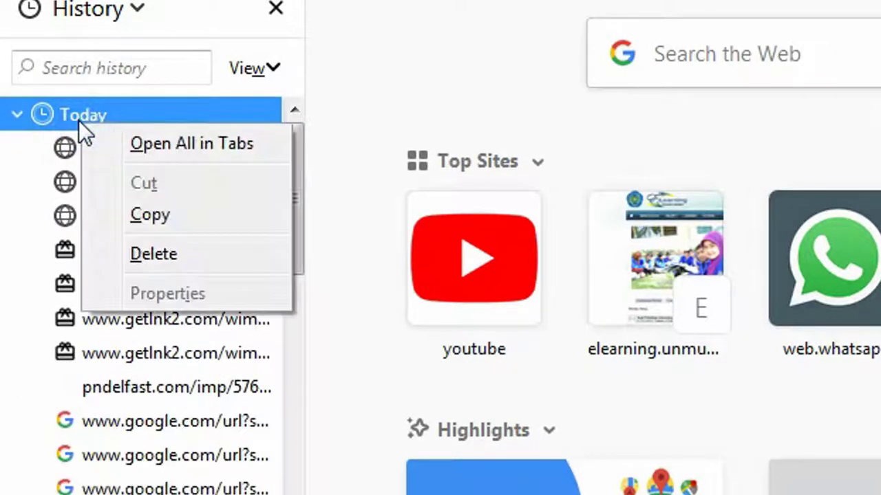
{"action": "left_click", "coordinate": [160, 258]}
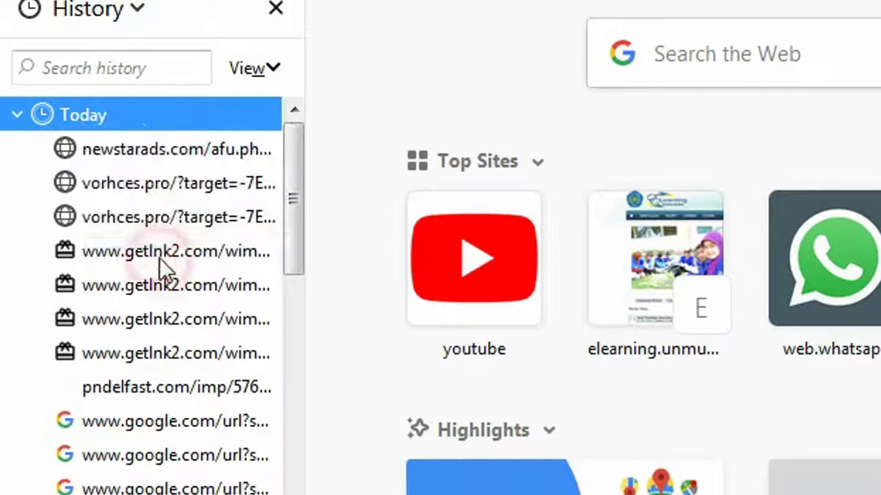
{"action": "left_click", "coordinate": [19, 115]}
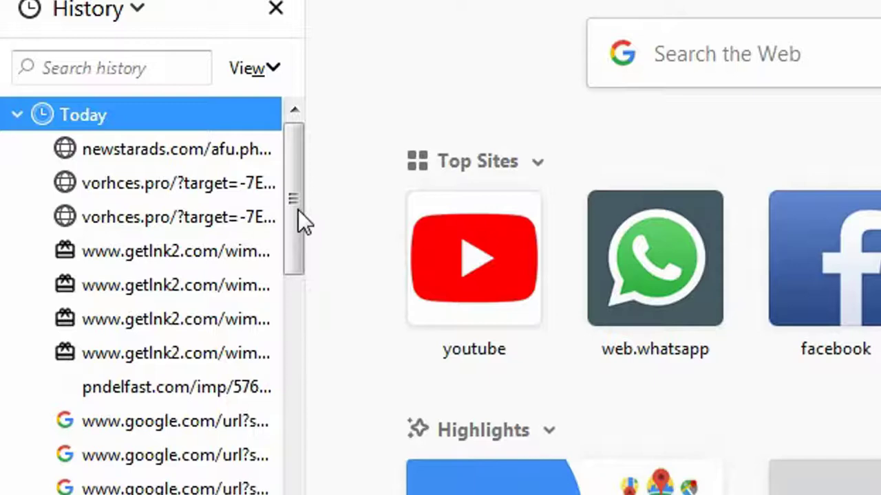
{"action": "key", "text": "Delete"}
Step: Delete Yesterday and all remaining history groups, then close Firefox
{"action": "right_click", "coordinate": [119, 116]}
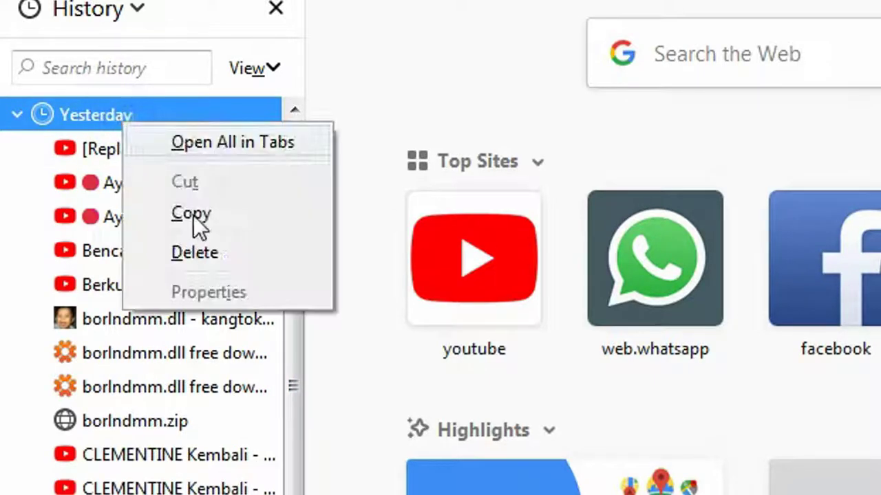
{"action": "left_click", "coordinate": [219, 262]}
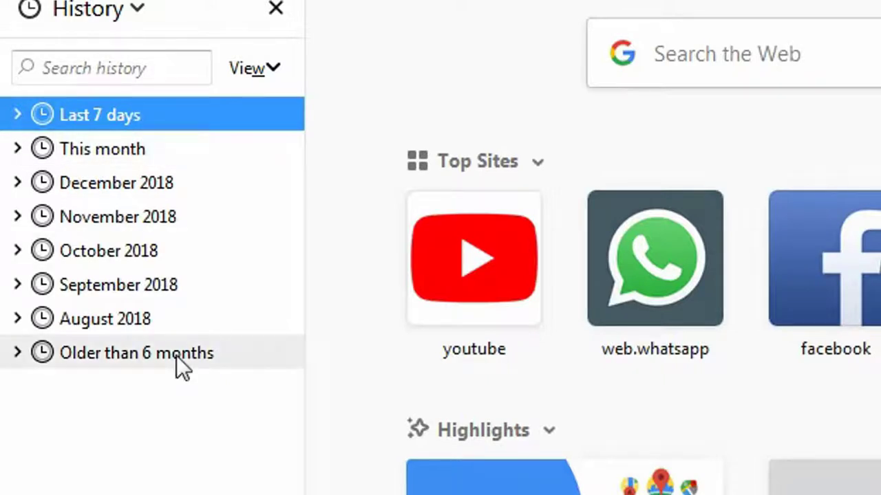
{"action": "key", "text": "shift+Down"}
{"action": "key", "text": "shift+Down"}
{"action": "key", "text": "shift+Down"}
{"action": "key", "text": "shift+Down"}
{"action": "key", "text": "shift+Down"}
{"action": "key", "text": "shift+Down"}
{"action": "key", "text": "shift+Down"}
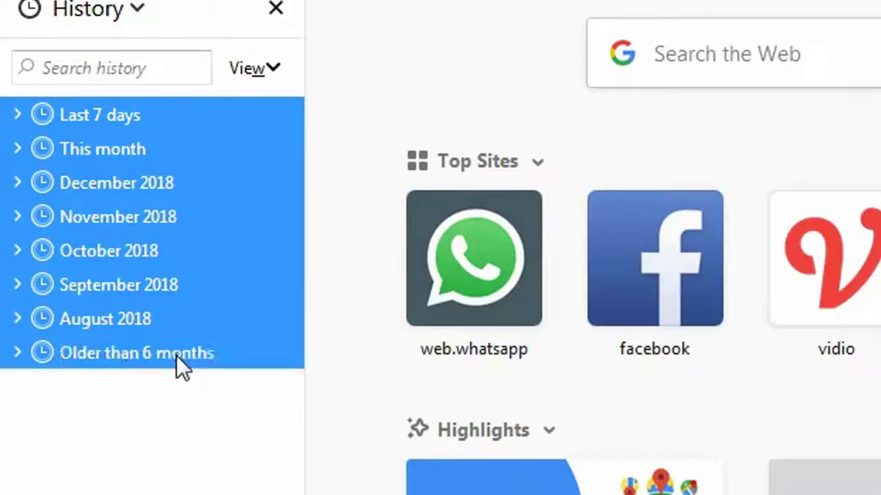
{"action": "right_click", "coordinate": [163, 114]}
{"action": "left_click", "coordinate": [231, 206]}
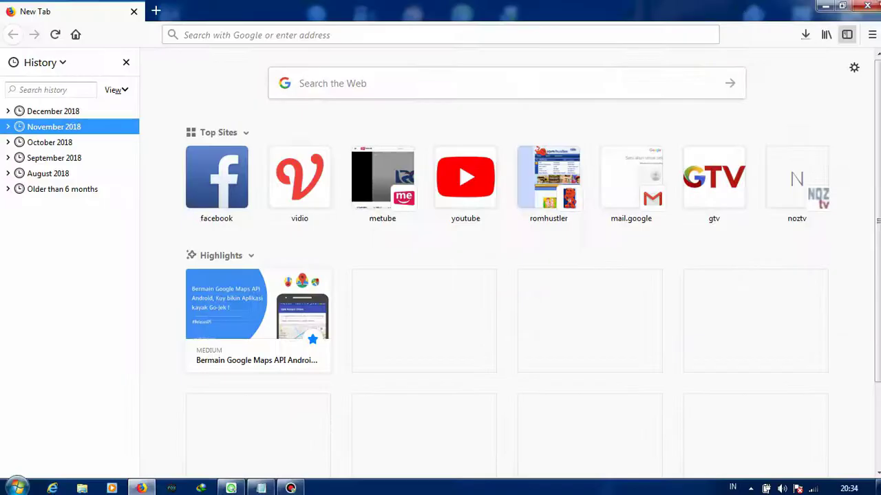
{"action": "left_click", "coordinate": [866, 6]}
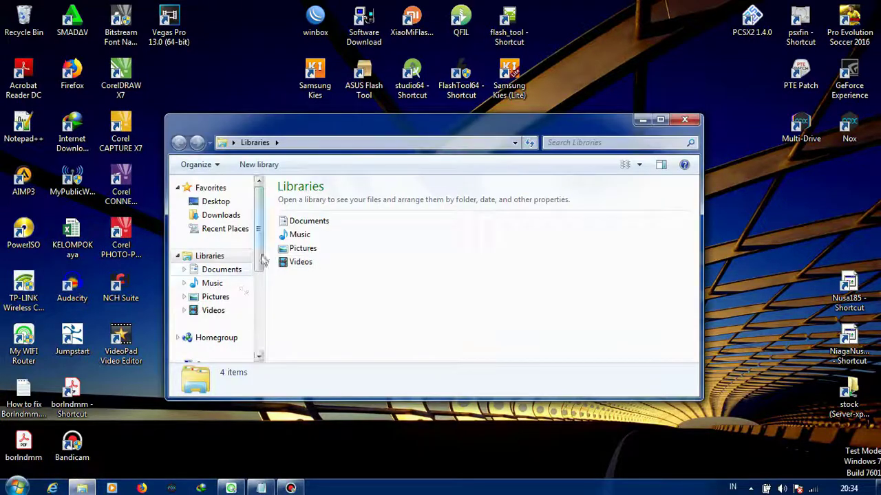
Step: Confirm Local Disk (C:) shows 6,24 GB free of 58,2 GB, then minimize Explorer
{"action": "left_click_drag", "start_coordinate": [262, 260], "coordinate": [260, 300]}
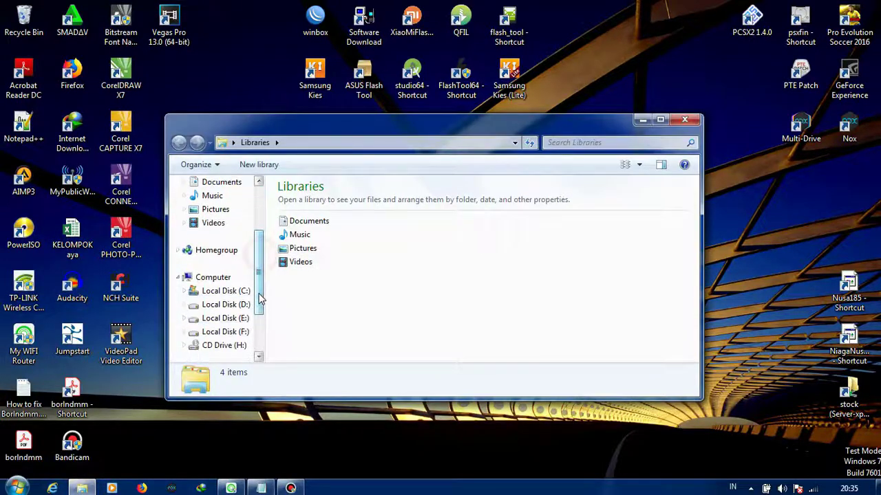
{"action": "left_click", "coordinate": [223, 280]}
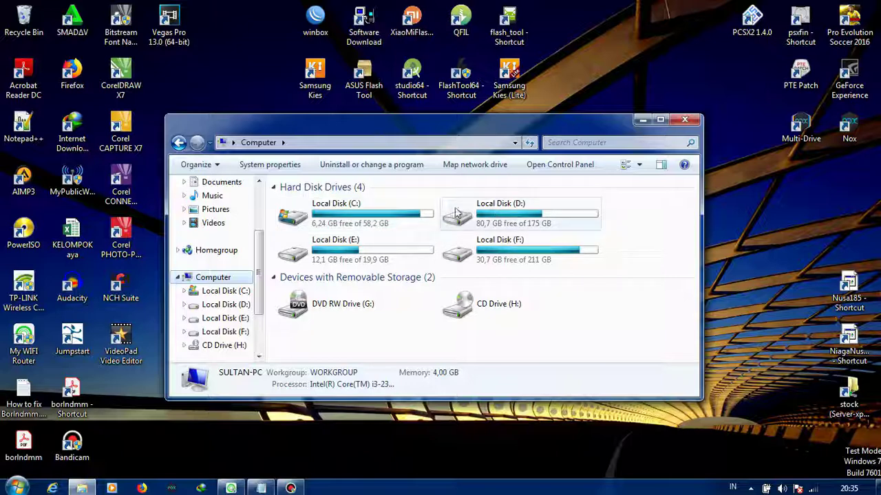
{"action": "left_click", "coordinate": [375, 230]}
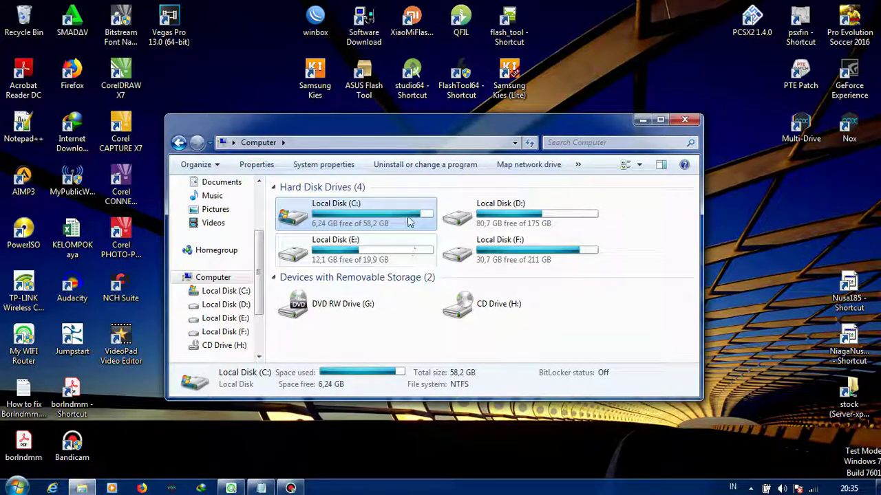
{"action": "left_click", "coordinate": [643, 121]}
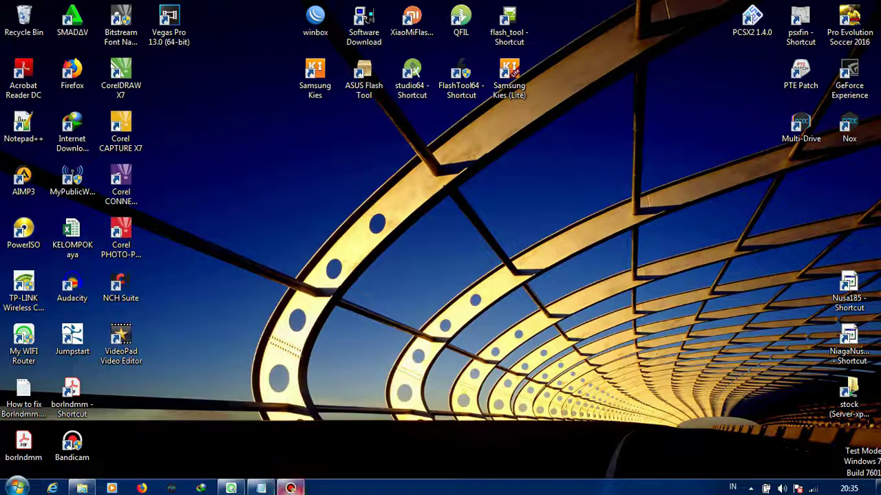
{"action": "mouse_move", "coordinate": [291, 488]}
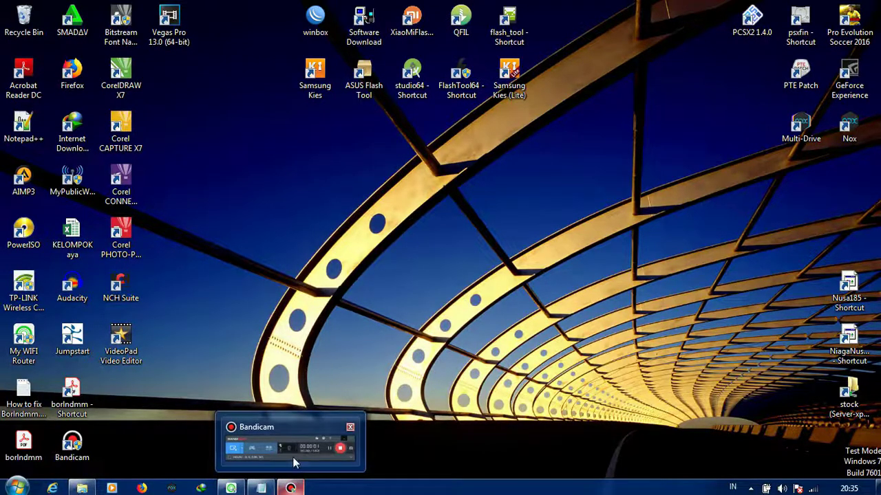
{"action": "left_click", "coordinate": [294, 463]}
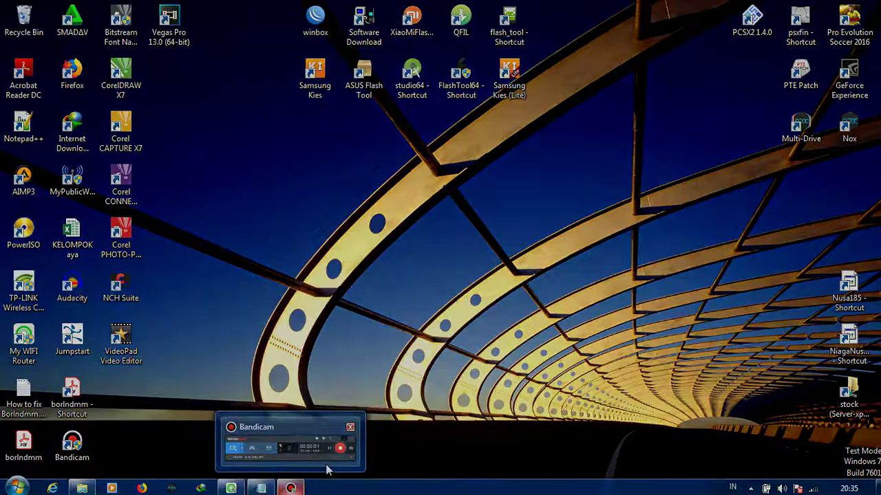